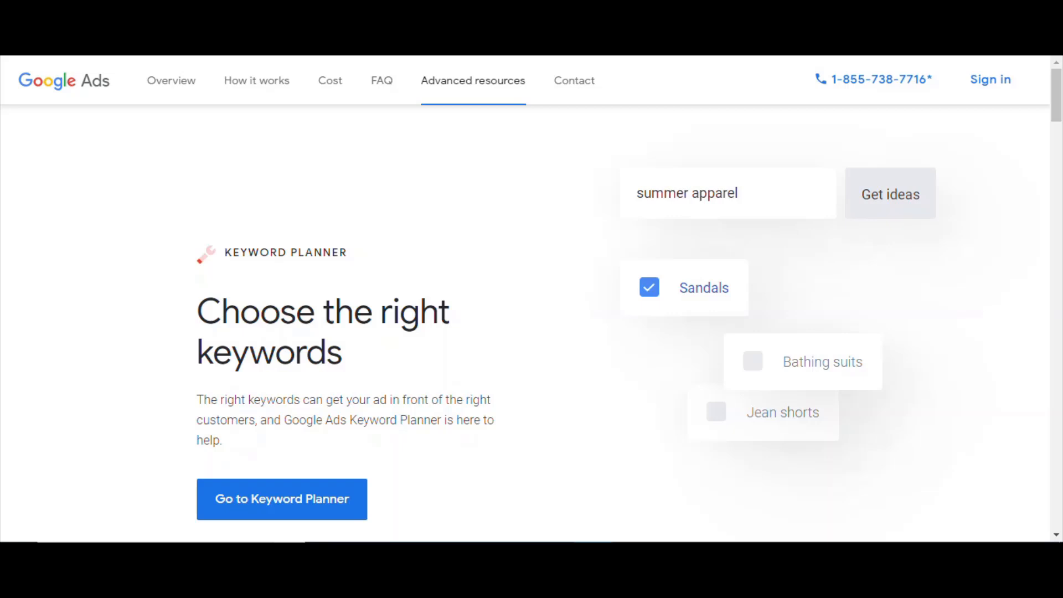
Open Keyword Planner and find new keyword ideas for "dog food".
click(296, 513)
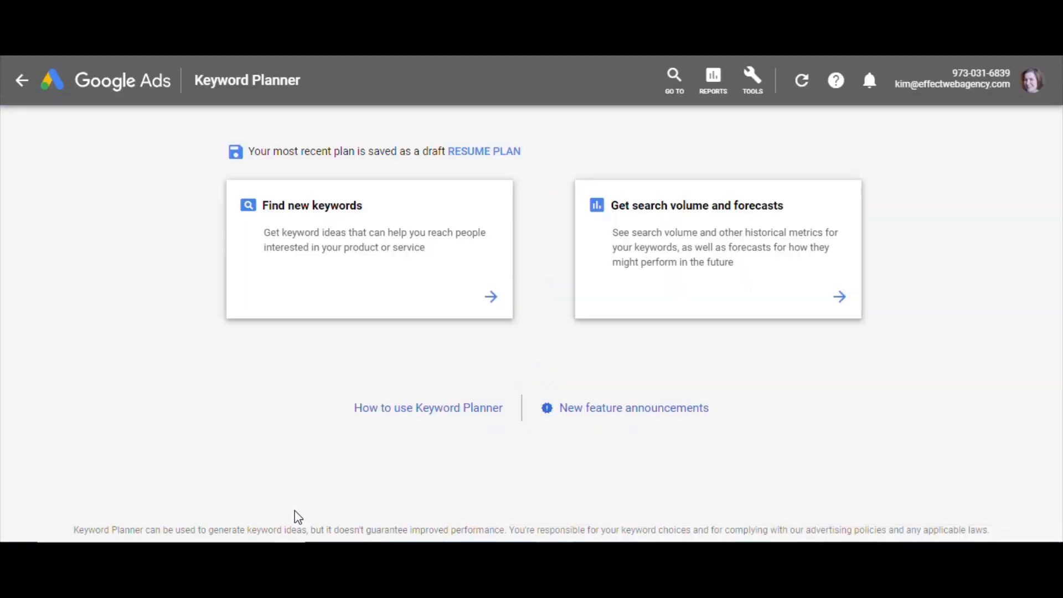
click(378, 281)
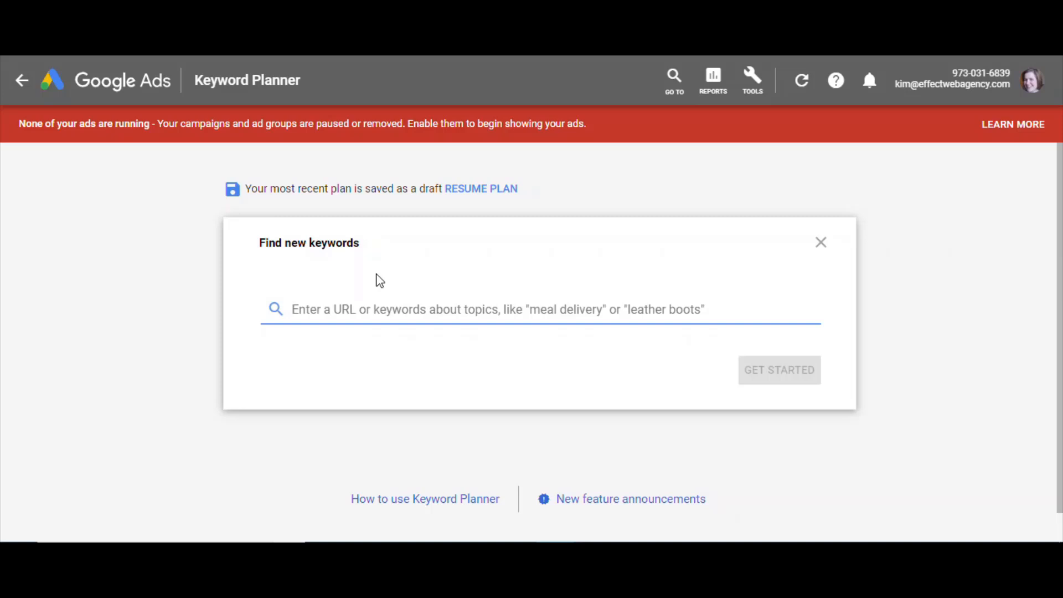
text(dog food)
key(Return)
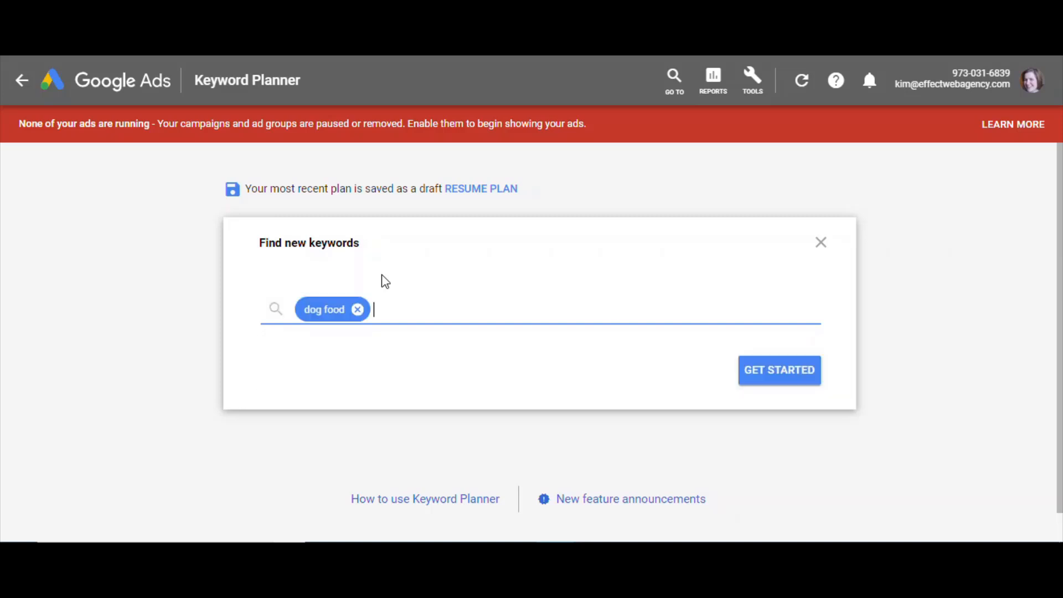
click(773, 380)
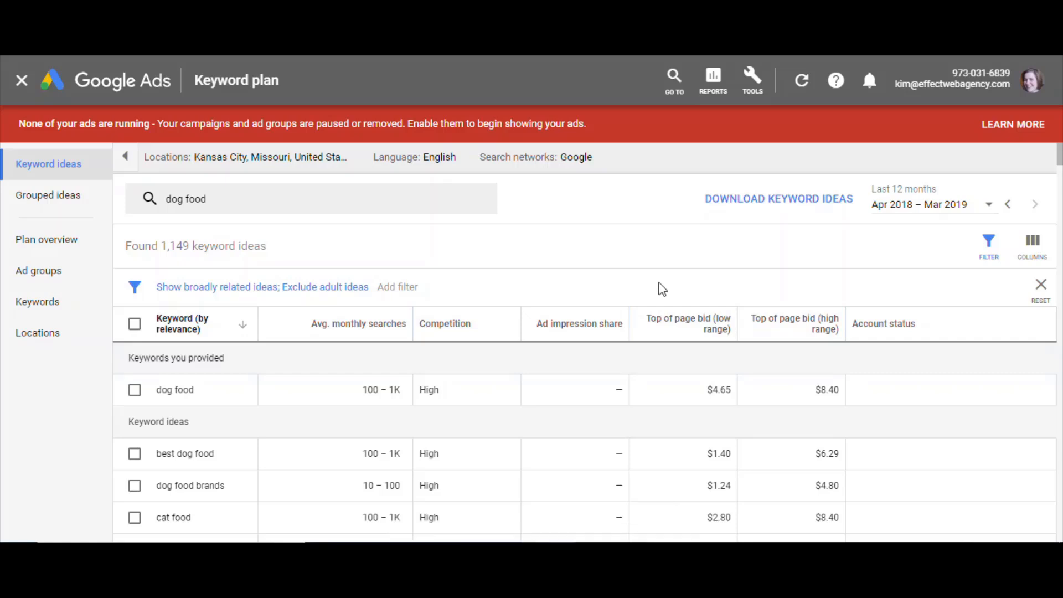
Replace the Kansas City target location with the city of Indianapolis, Indiana, United States, and save it.
click(360, 156)
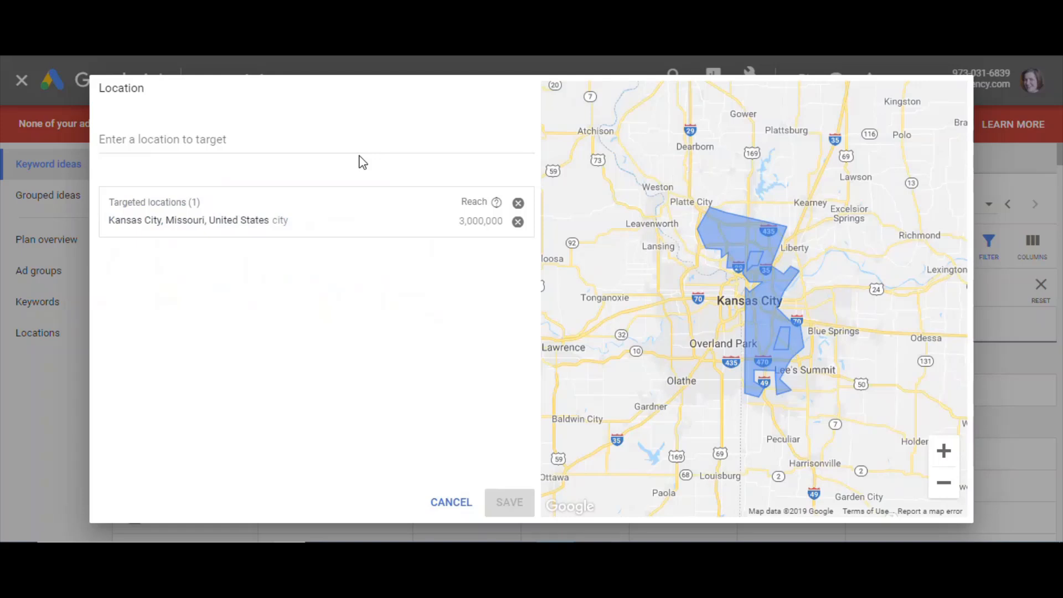
click(209, 142)
text(indian)
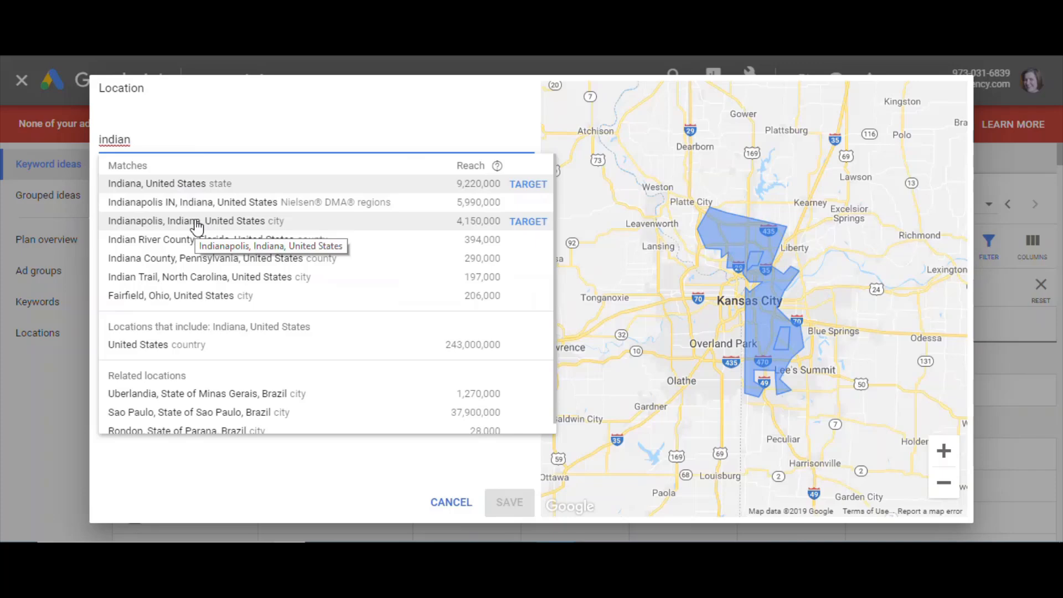
click(197, 226)
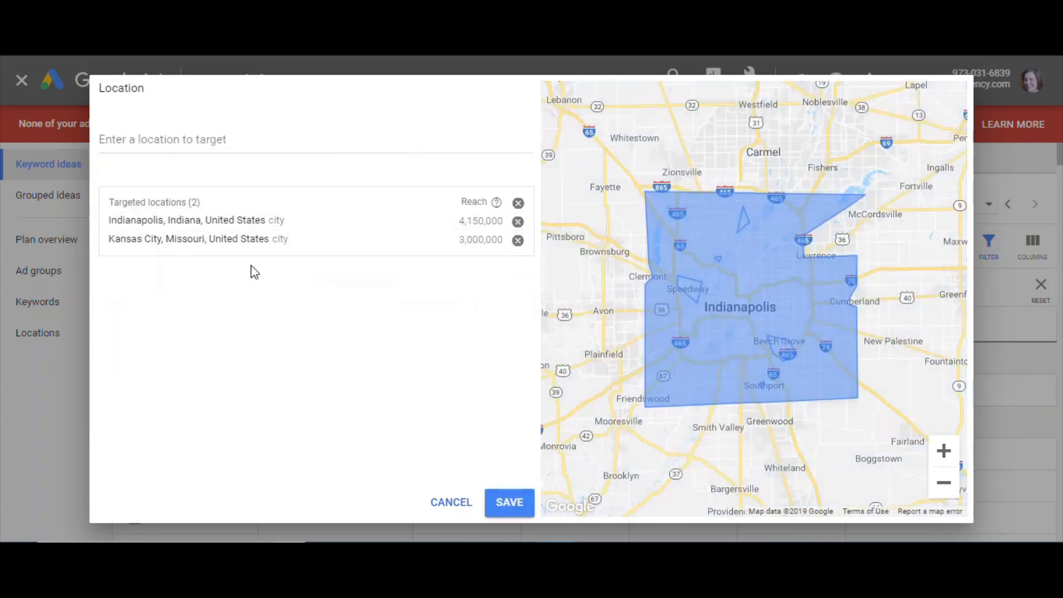
click(517, 242)
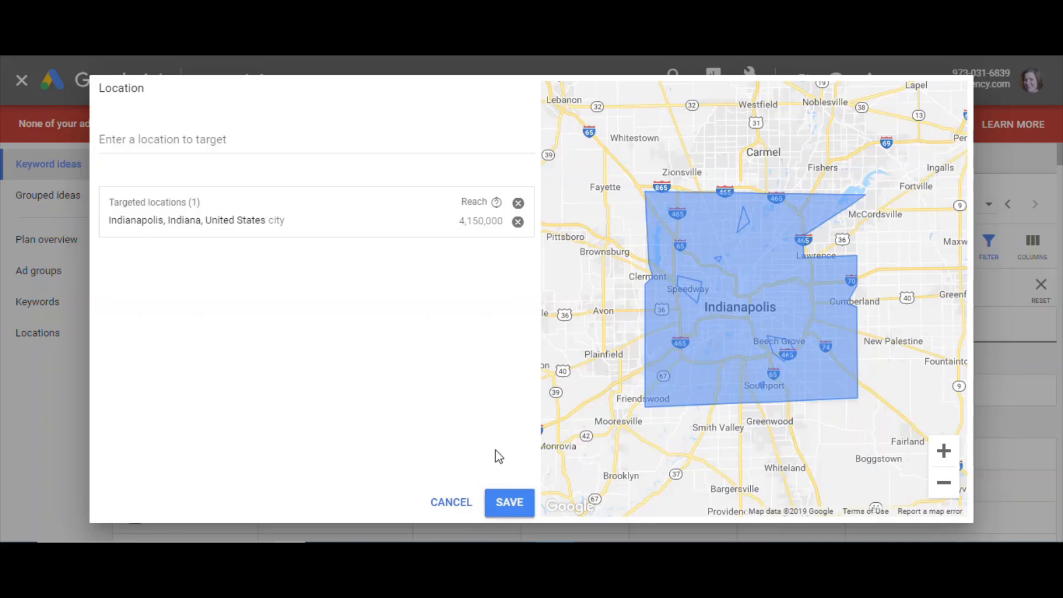
click(509, 519)
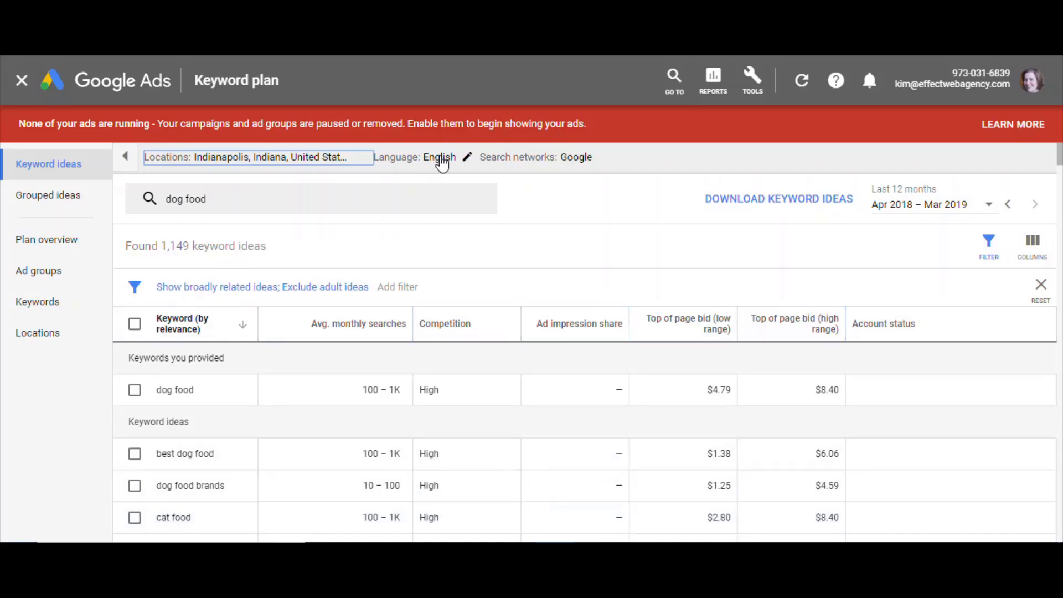
Look at the available languages, keeping English, and restrict the results to closely related ideas.
click(463, 164)
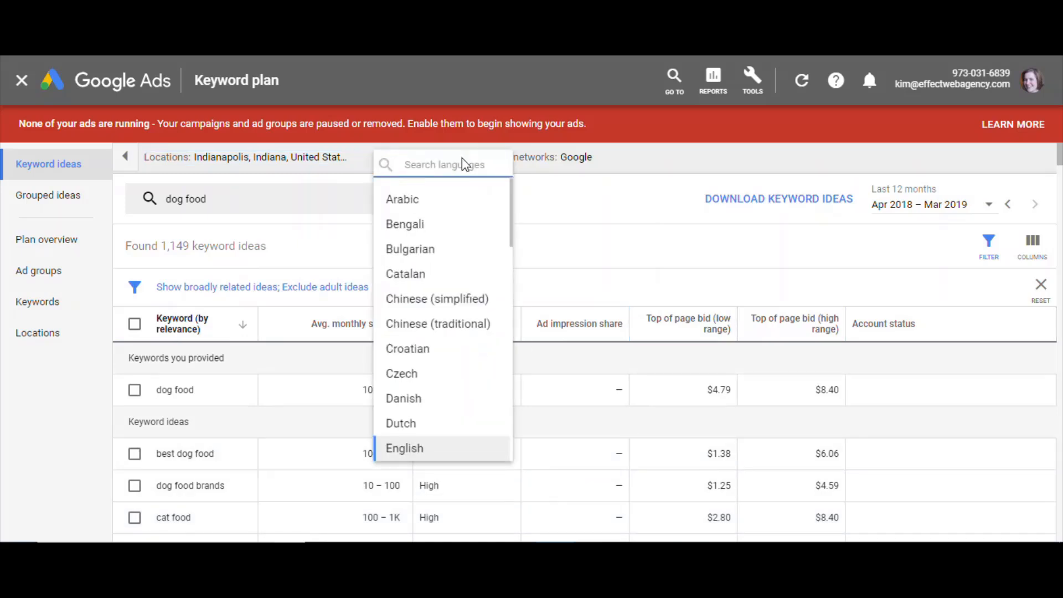
click(555, 197)
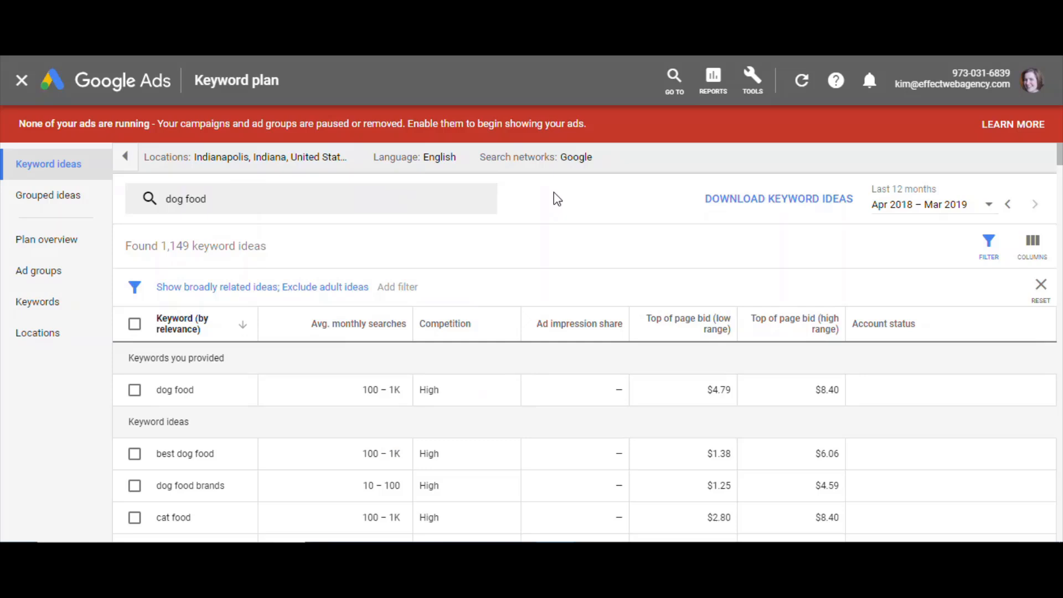
click(255, 288)
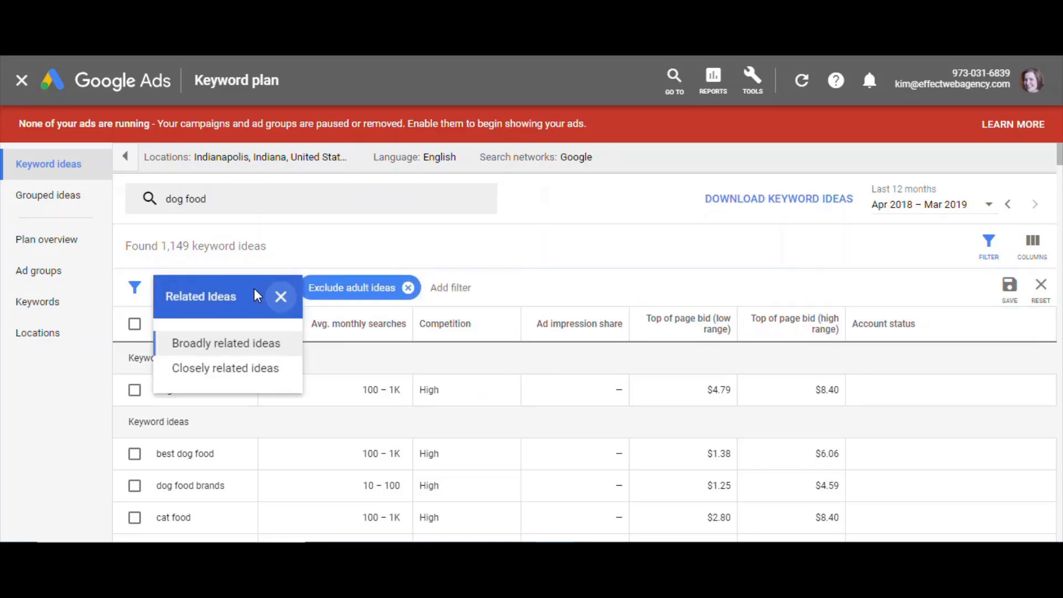
click(237, 369)
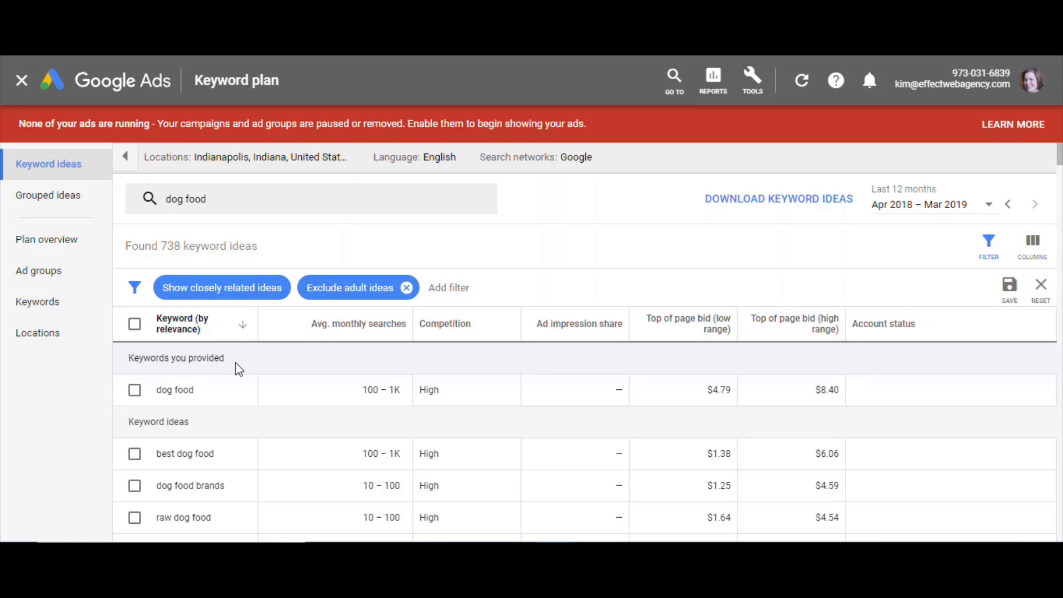
Add a keyword text filter that excludes ideas containing "human".
click(994, 247)
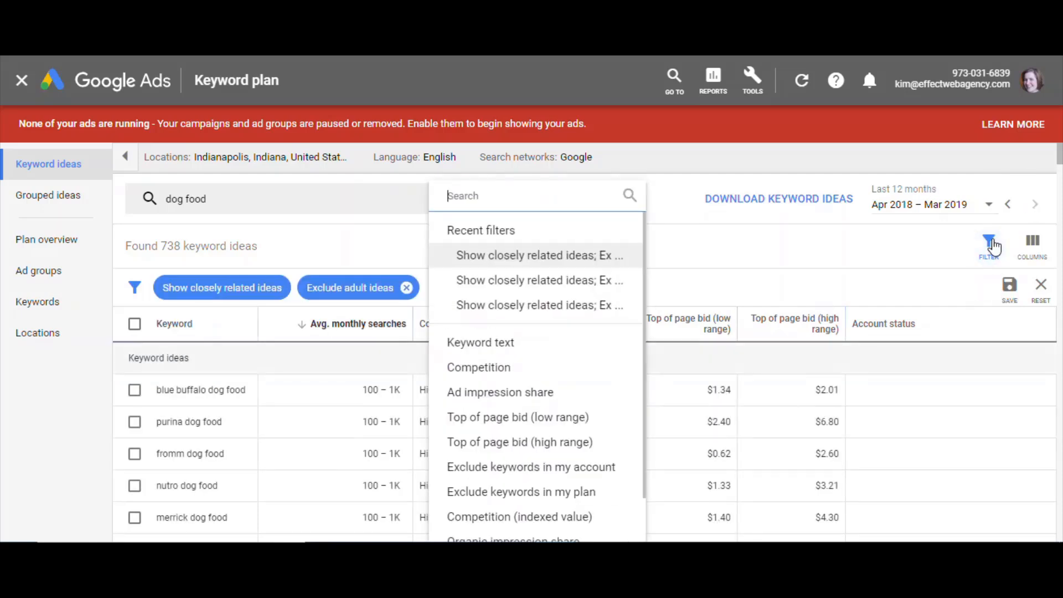
click(480, 346)
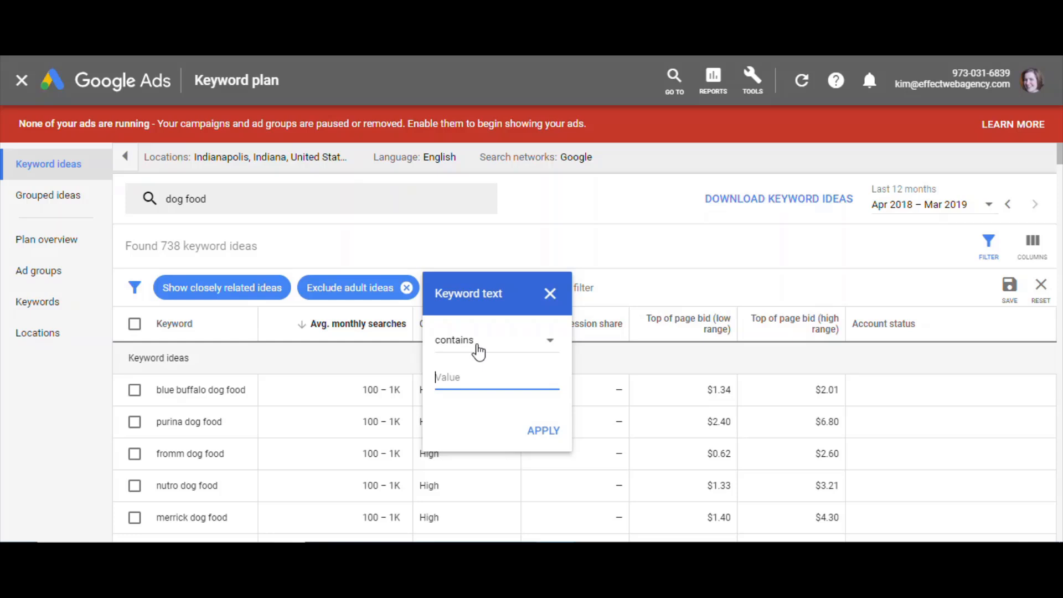
click(539, 349)
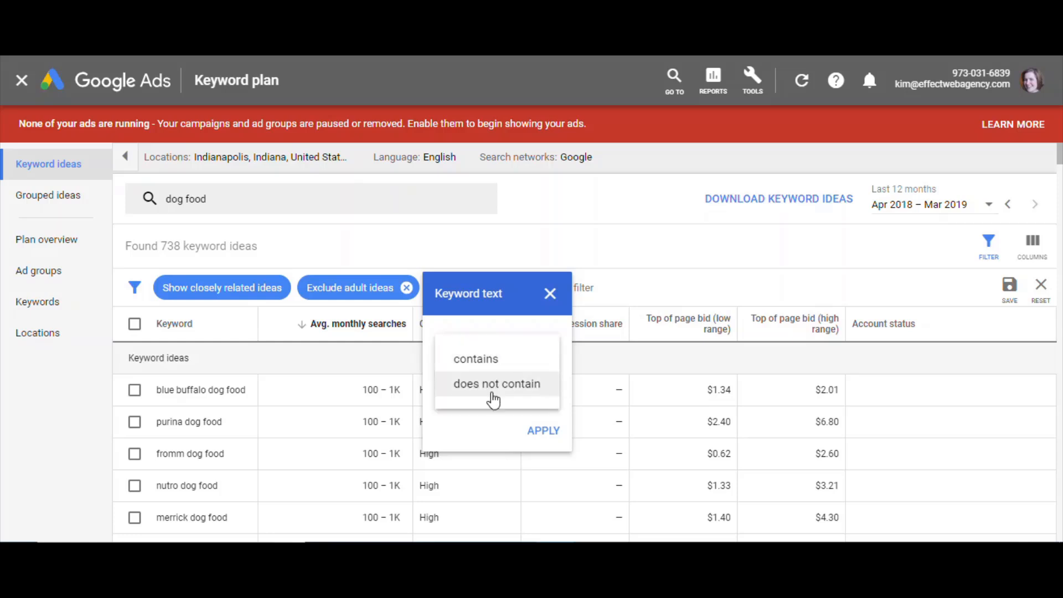
click(491, 391)
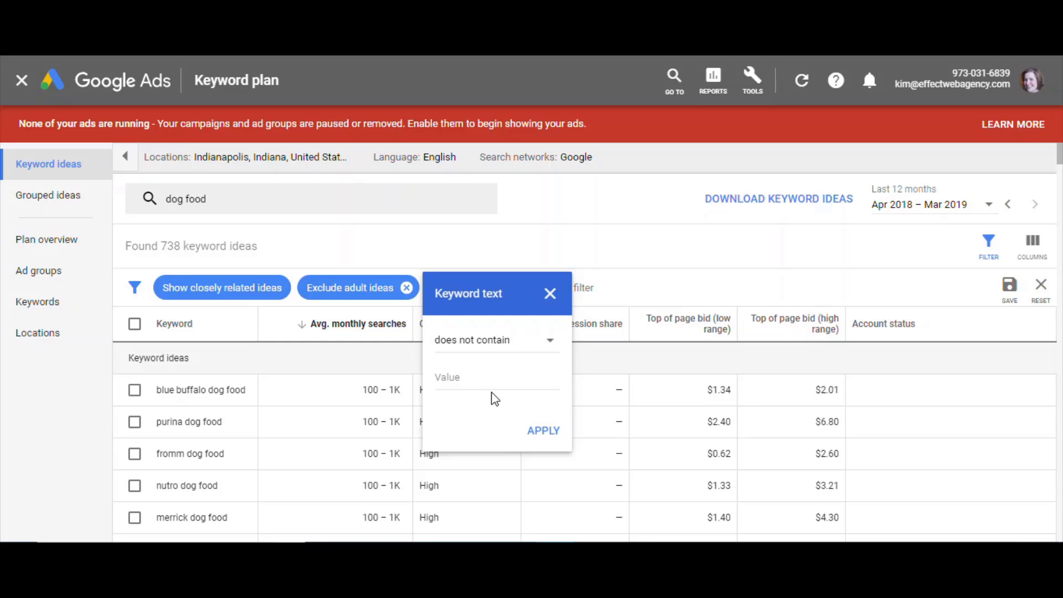
click(478, 376)
text(human)
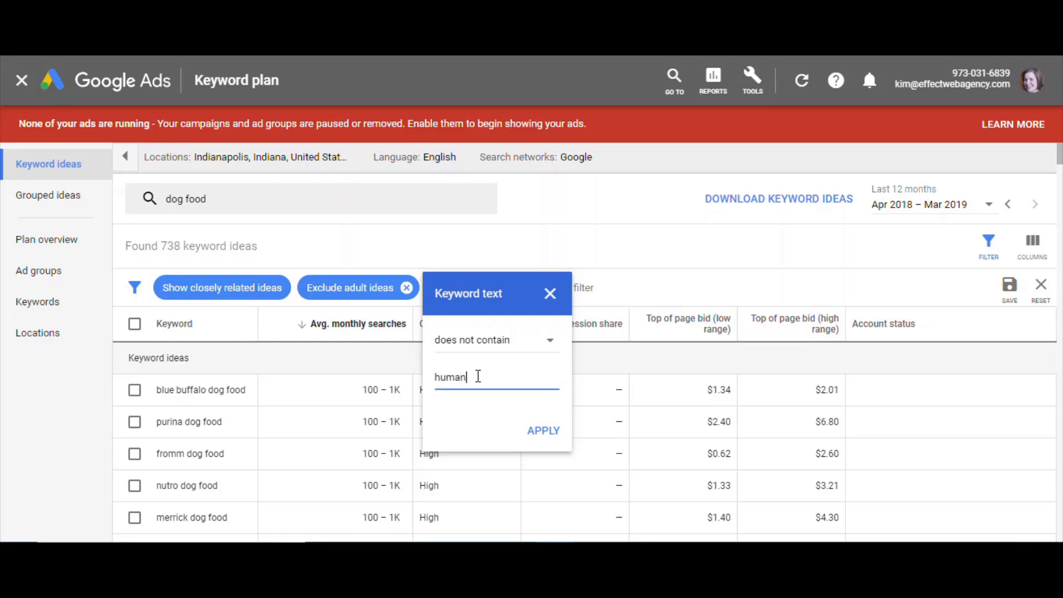
click(529, 434)
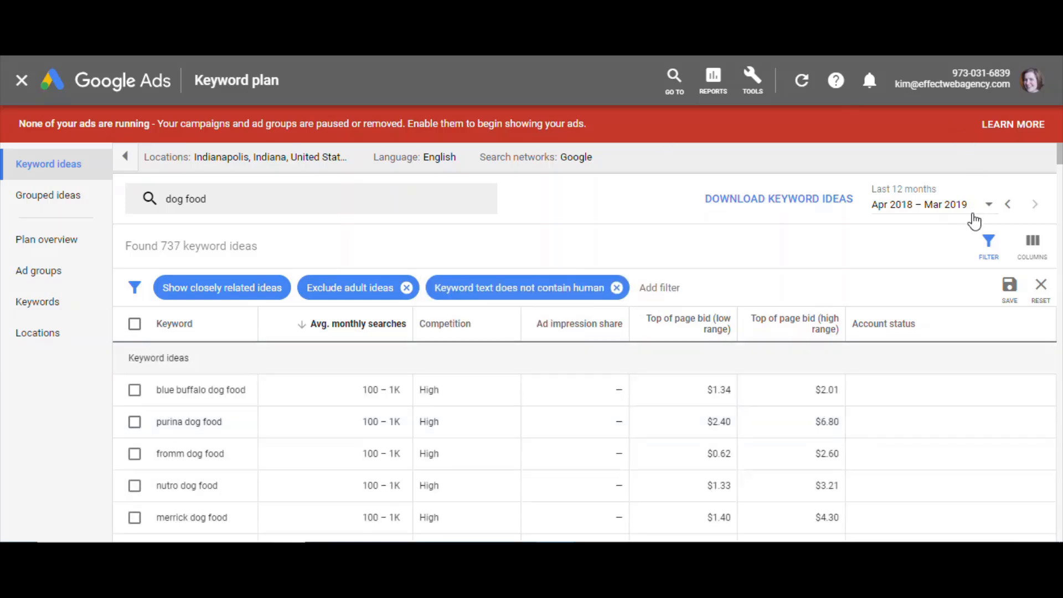
Add a second keyword text filter that excludes ideas containing "raw".
click(991, 244)
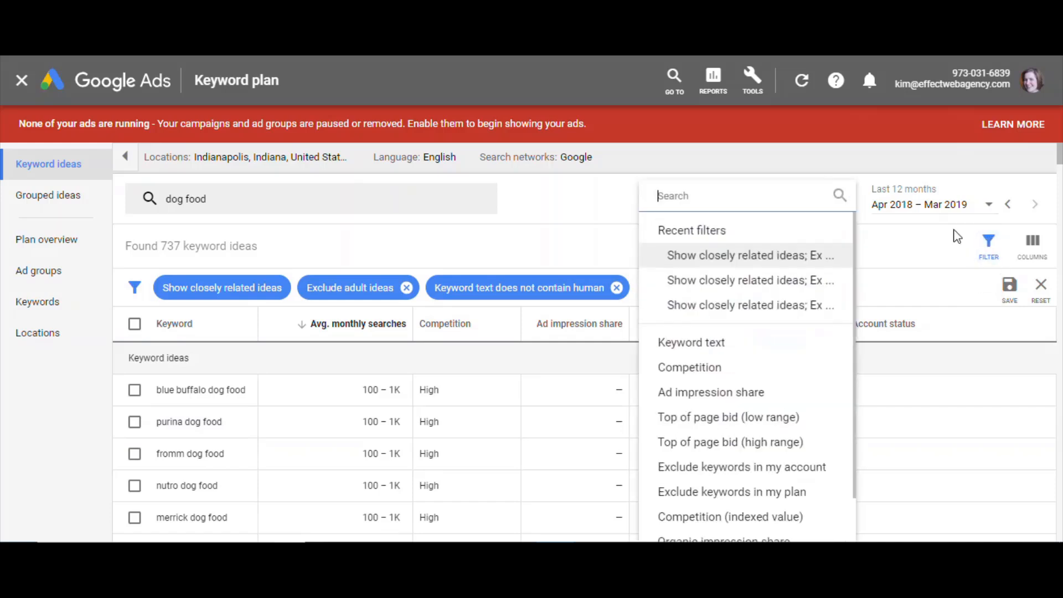
click(692, 342)
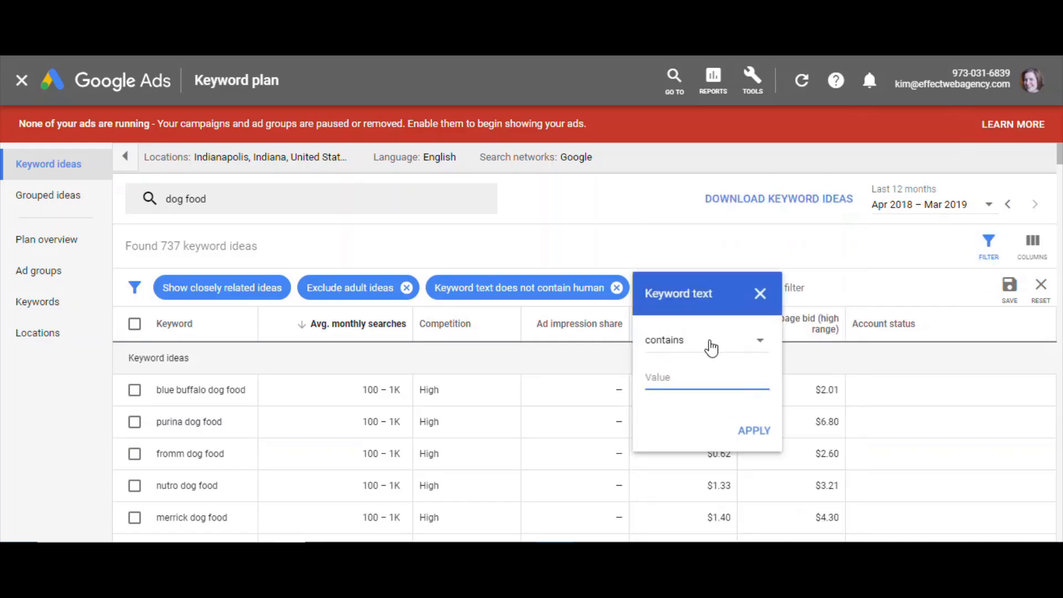
click(759, 341)
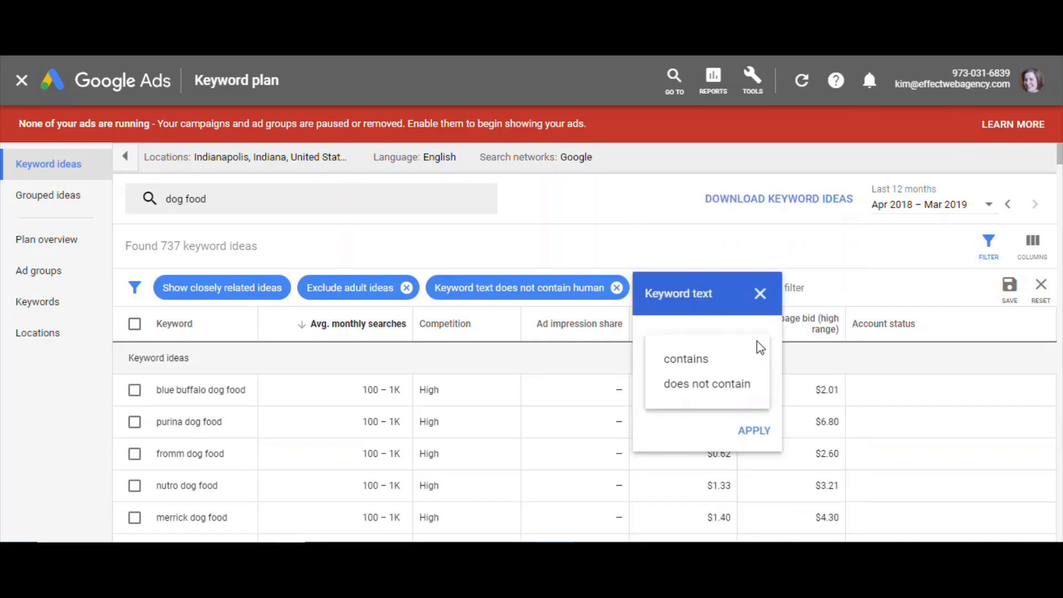
click(721, 387)
click(696, 377)
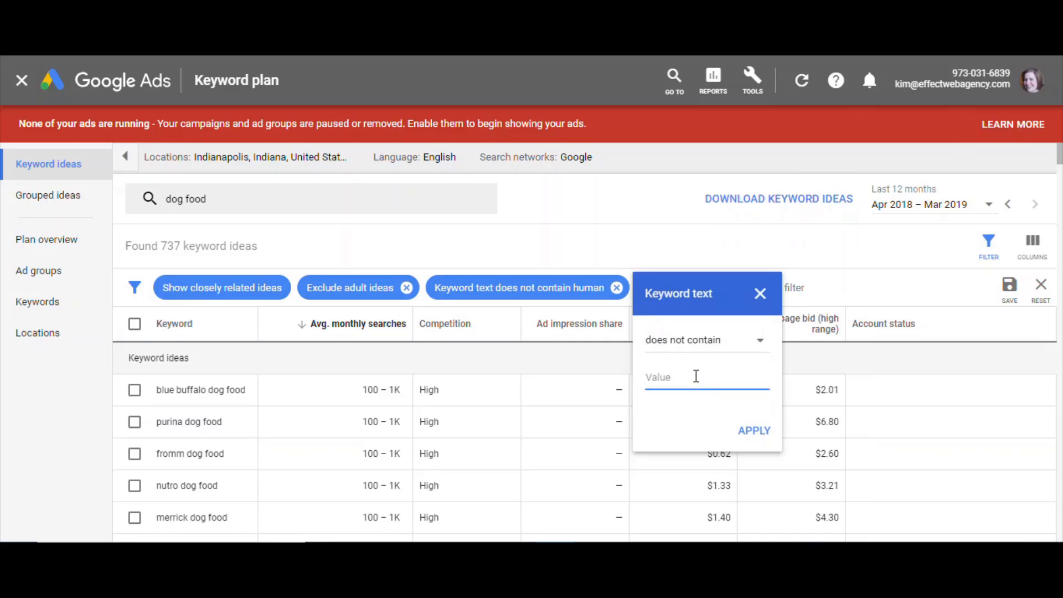
text(raw)
click(746, 438)
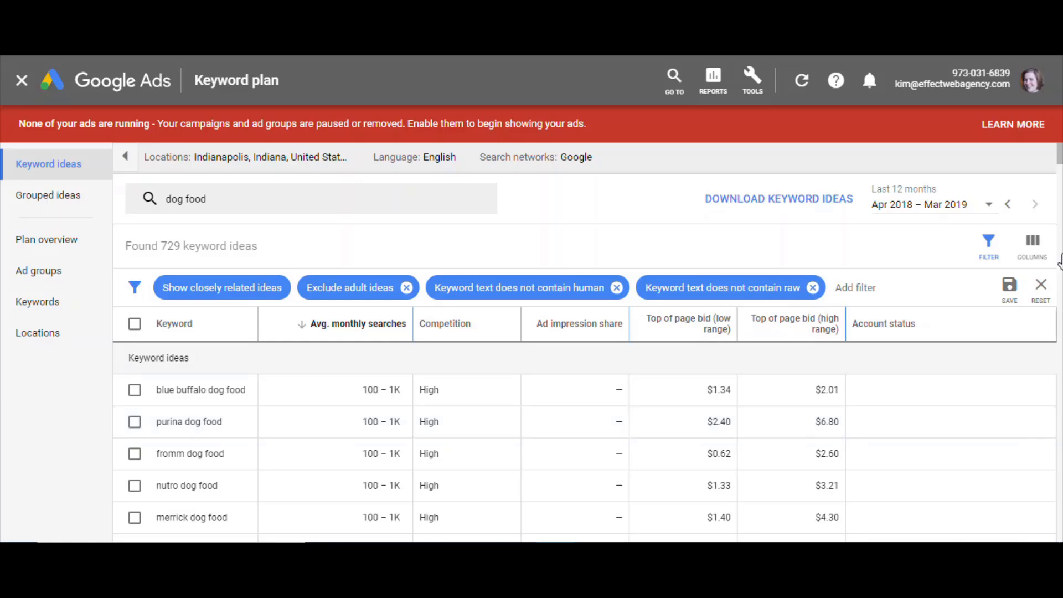
Filter the ideas to Low and Medium competition and download the resulting keyword ideas.
click(985, 245)
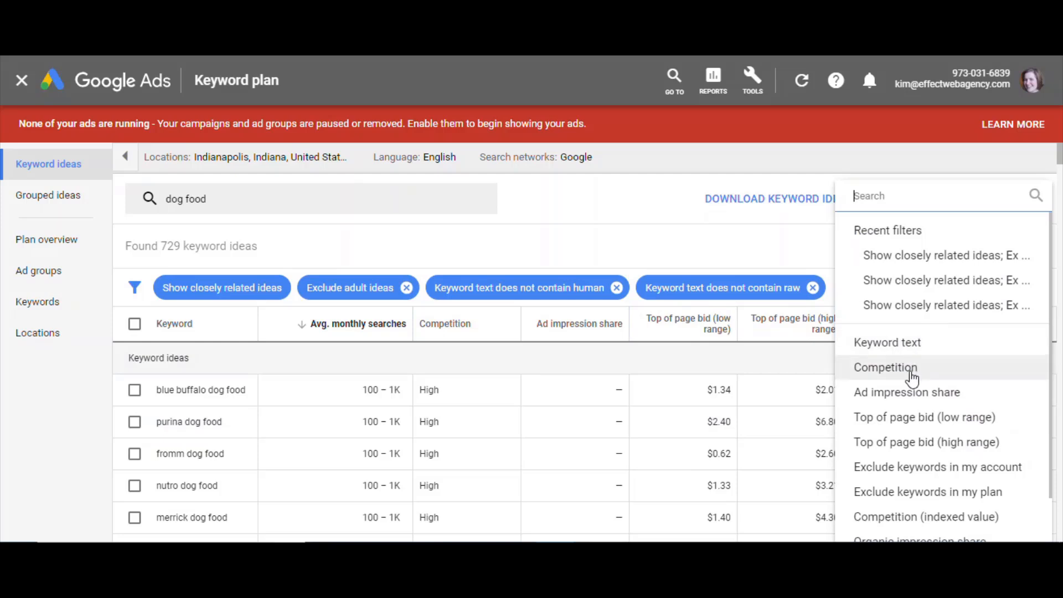
click(886, 367)
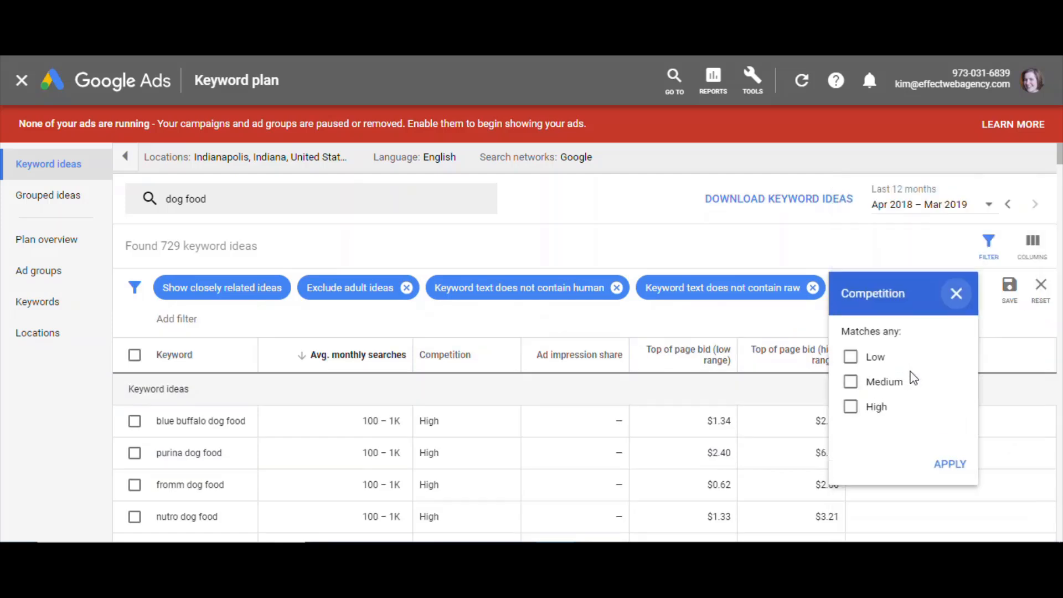
click(851, 358)
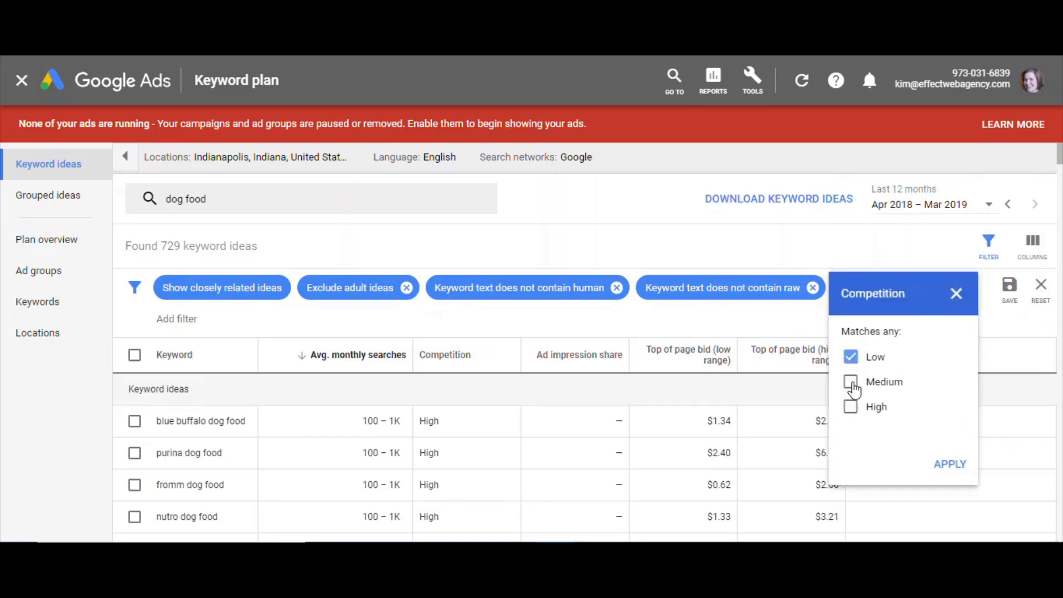
click(852, 383)
click(946, 465)
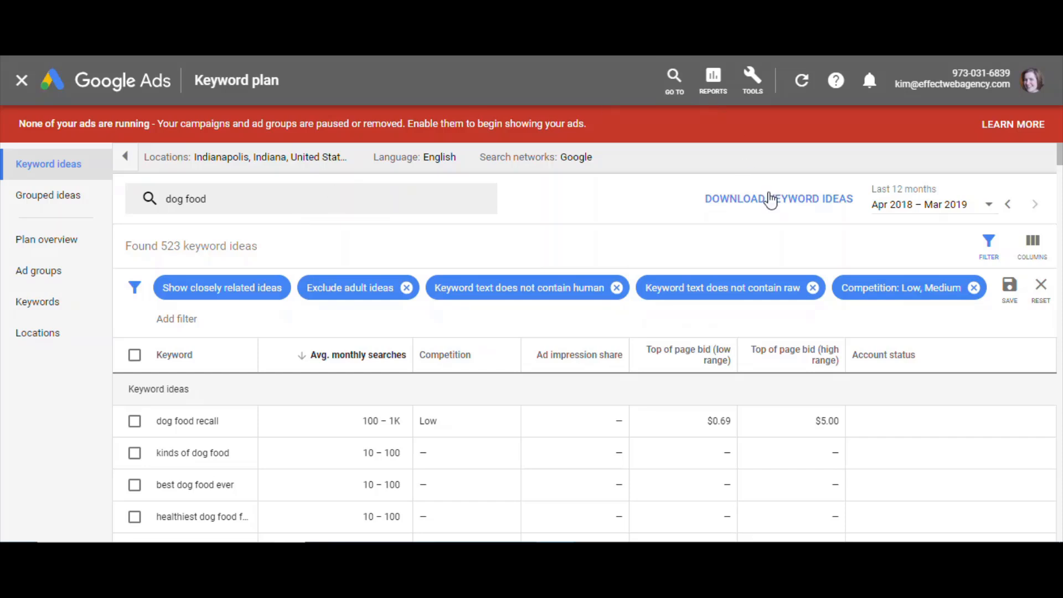
click(769, 199)
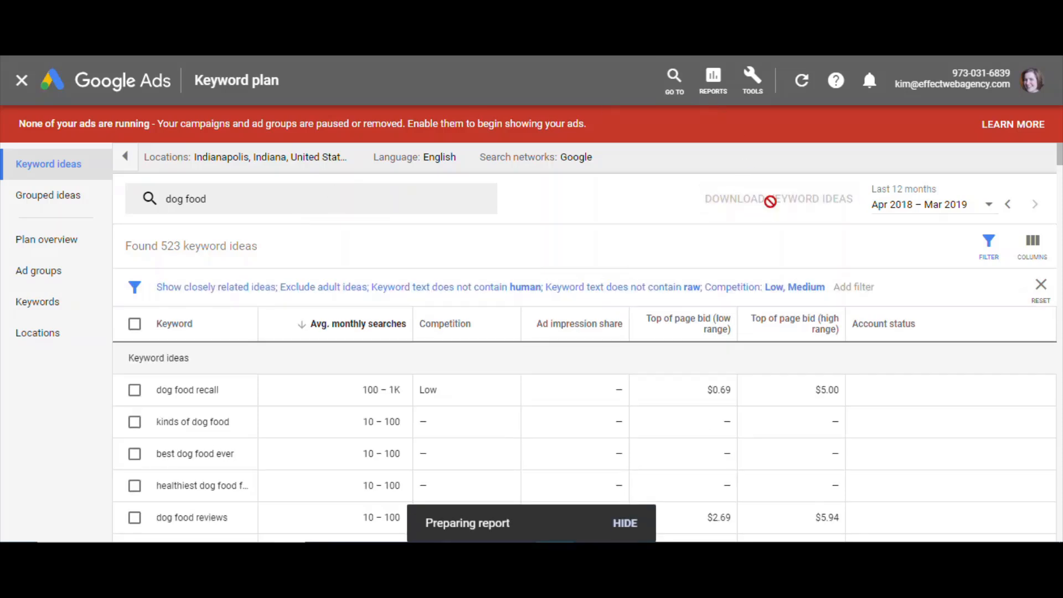